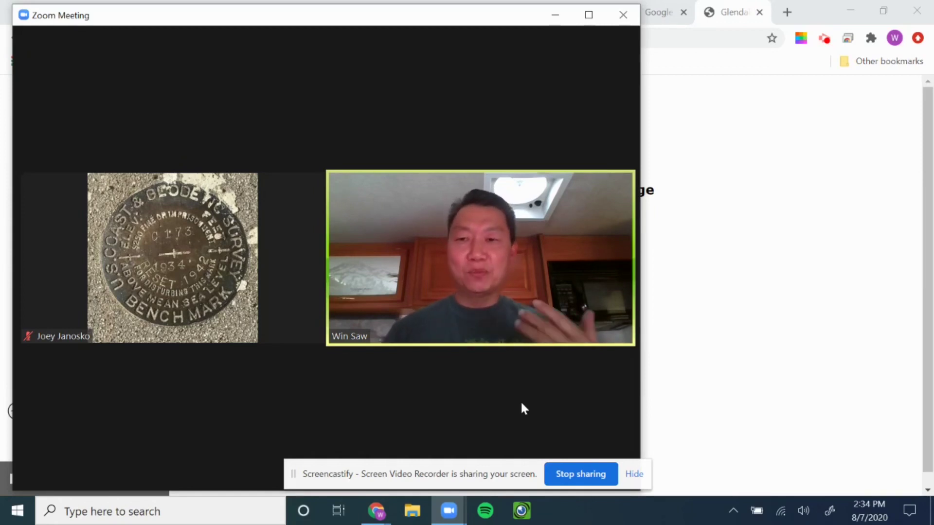
# Turn off your own Zoom camera and view the other participant's shared screen.
pyautogui.moveTo(490, 407)
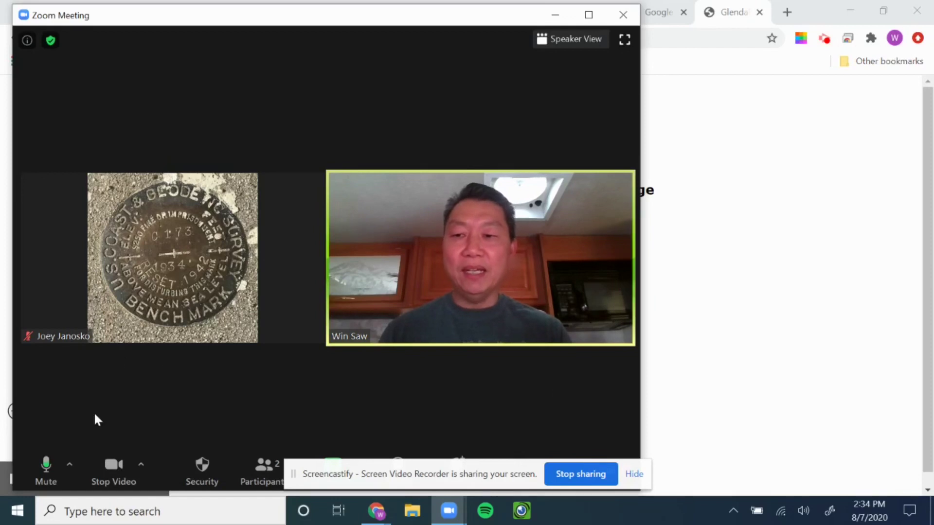
pyautogui.click(115, 466)
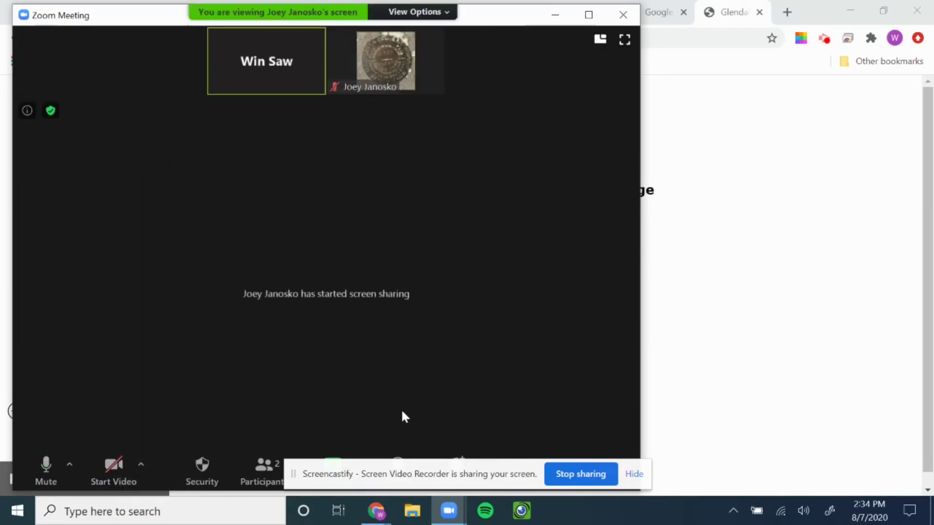
pyautogui.click(685, 54)
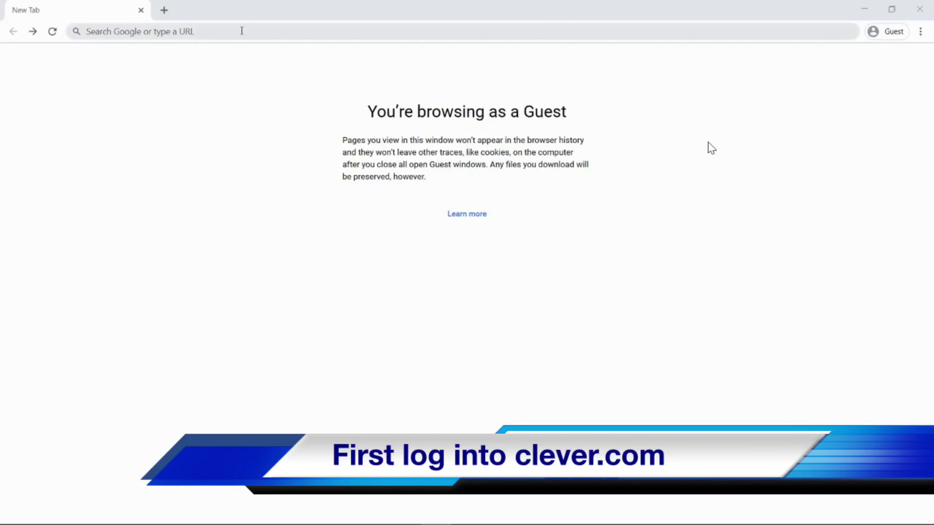
# Go to clever.com and open its 'Log in as a student' page.
pyautogui.click(327, 36)
pyautogui.write('clever.com')
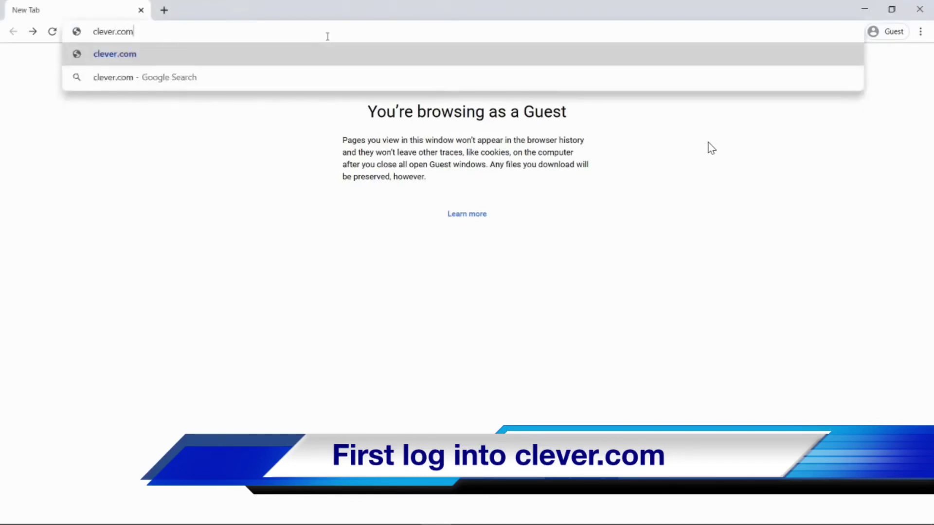
pyautogui.press('Return')
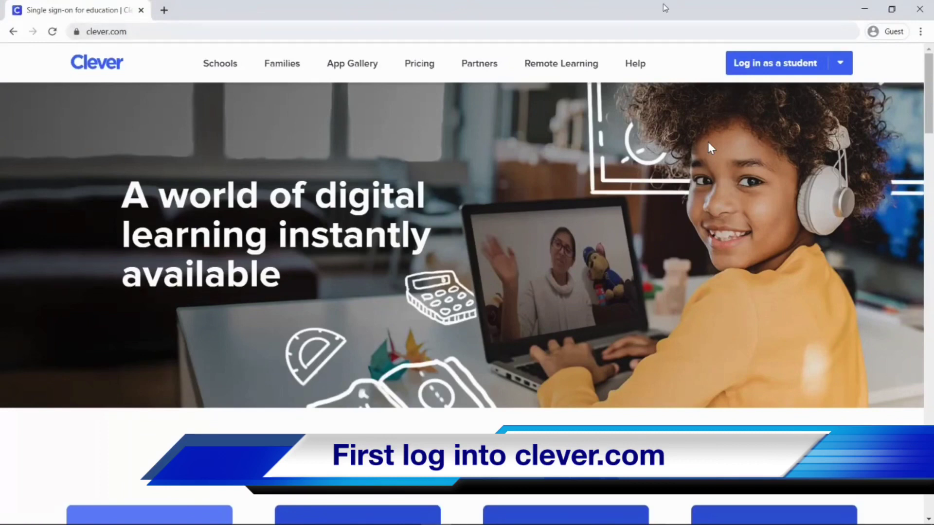
pyautogui.click(779, 71)
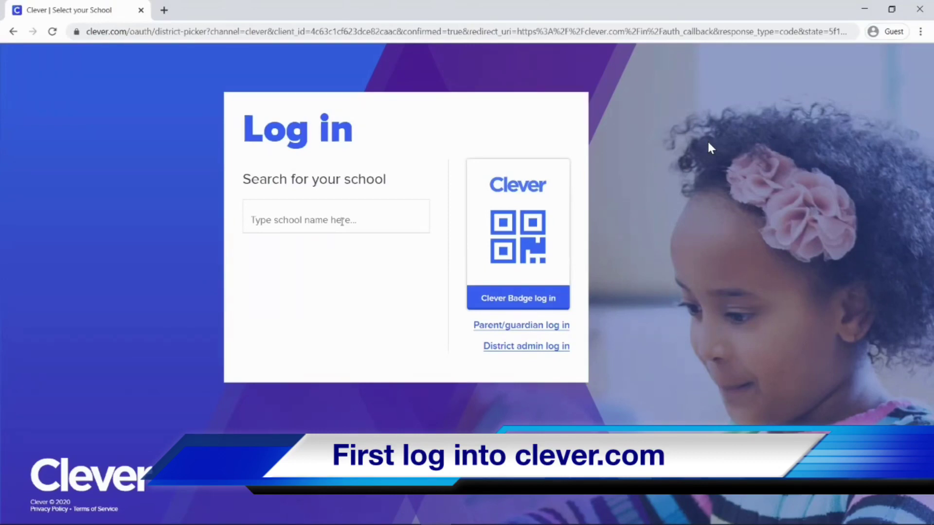
# Search 'crescenta Valle' and select Crescenta Valley HS as the school.
pyautogui.click(342, 221)
pyautogui.write('cre')
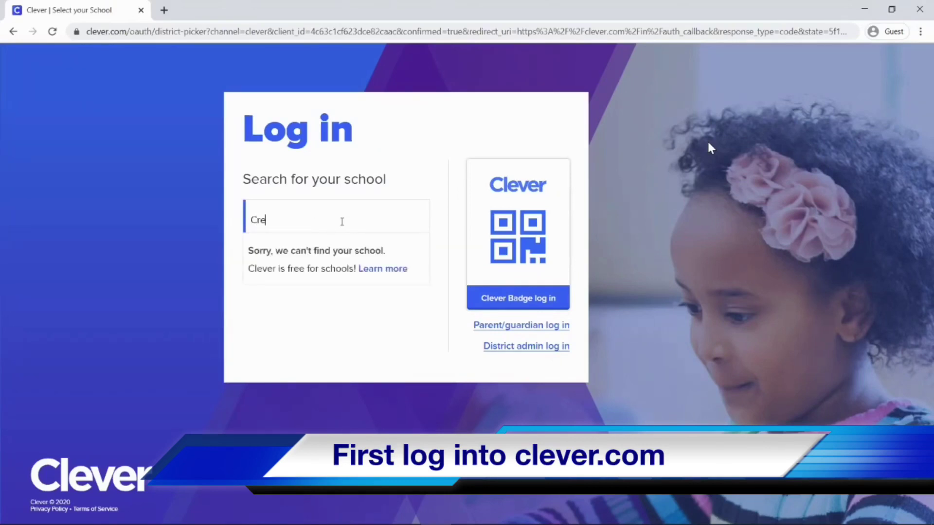
pyautogui.write('scenta Valle')
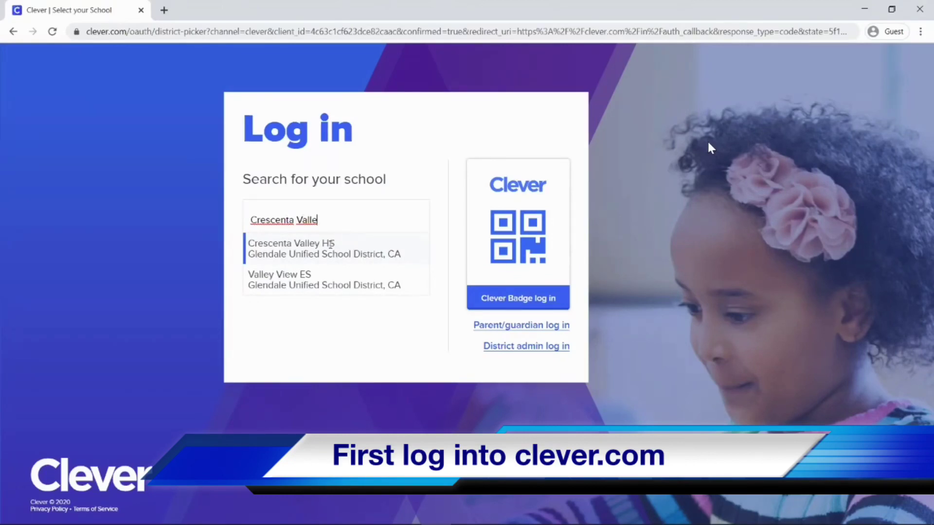
pyautogui.click(338, 250)
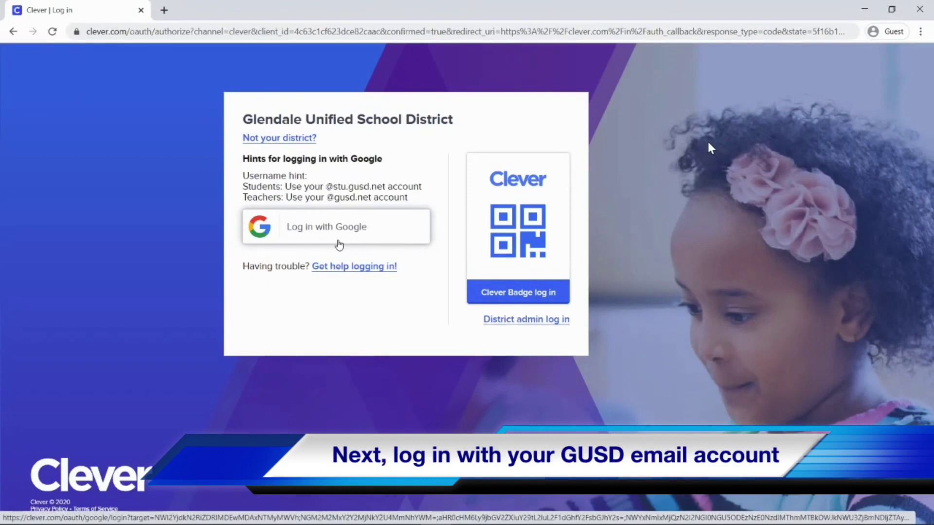
# Choose Log in with Google, enter the student's school username, and continue to the password step.
pyautogui.click(339, 241)
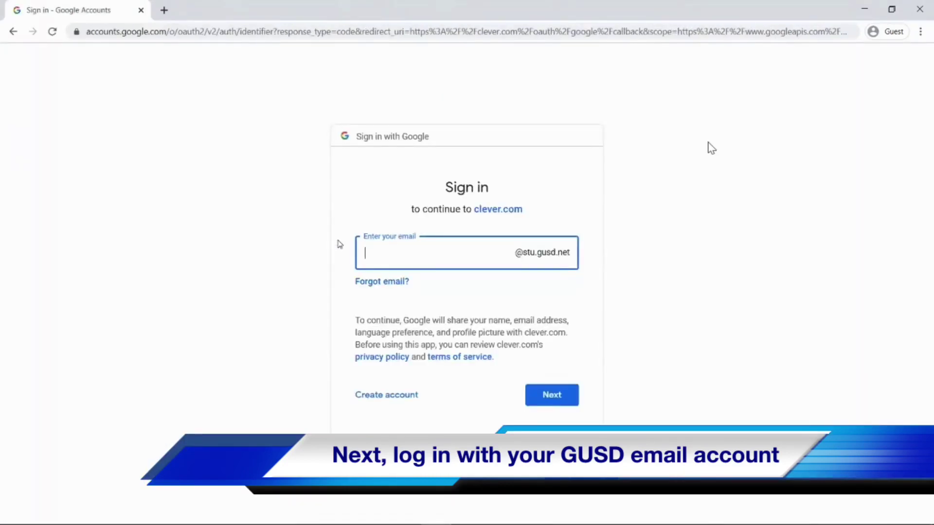
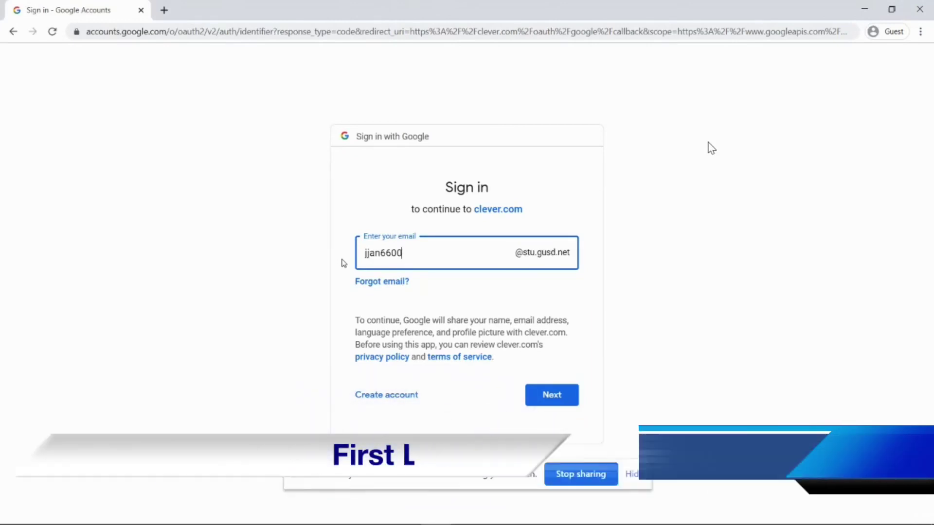
pyautogui.moveTo(783, 124)
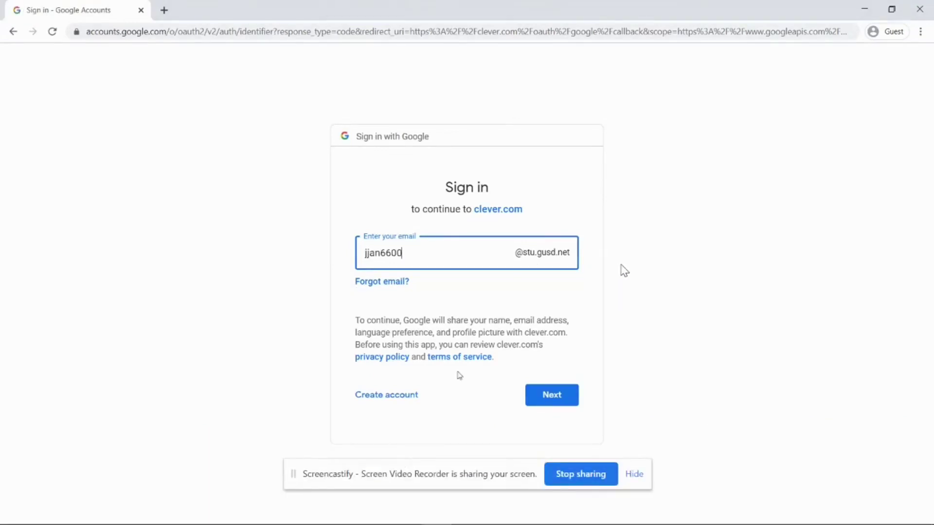
pyautogui.click(561, 397)
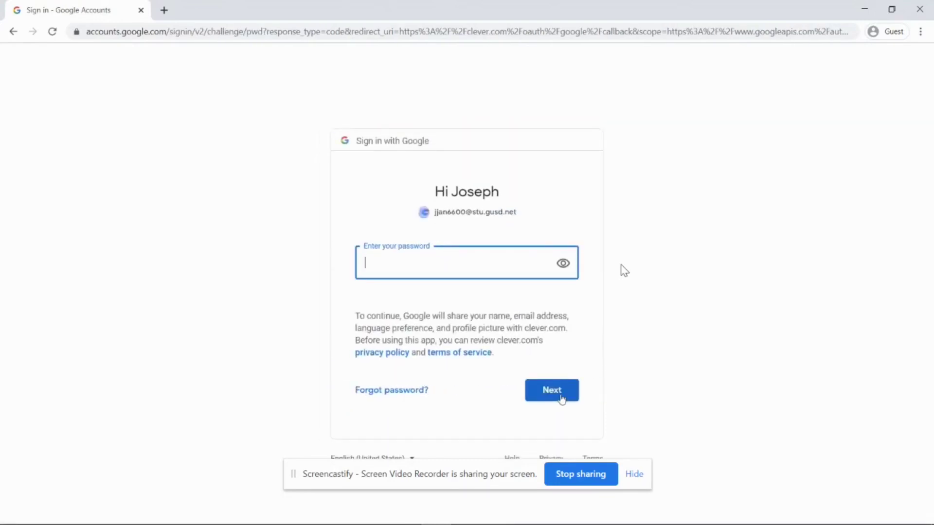
# Enter the account password to reach the Crescenta Valley HS Clever portal.
pyautogui.write('•••••••••••••••')
pyautogui.click(561, 396)
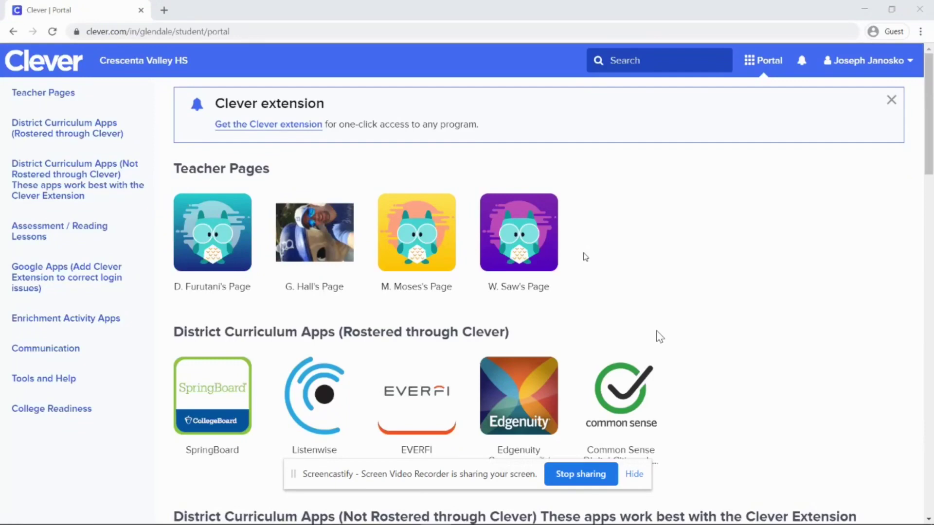
# Launch the Google Classroom tile from the portal's Google Apps section.
pyautogui.scroll(-2, 657, 332)
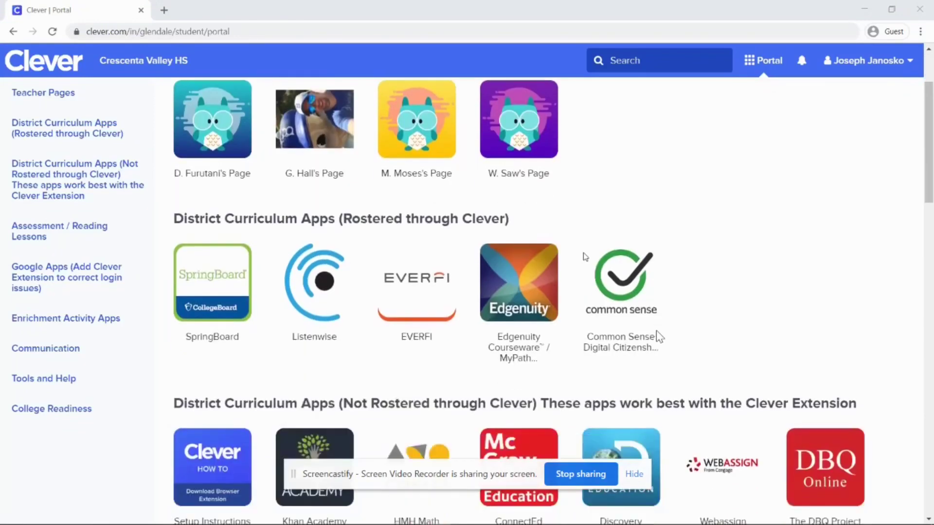
pyautogui.scroll(-10, 656, 331)
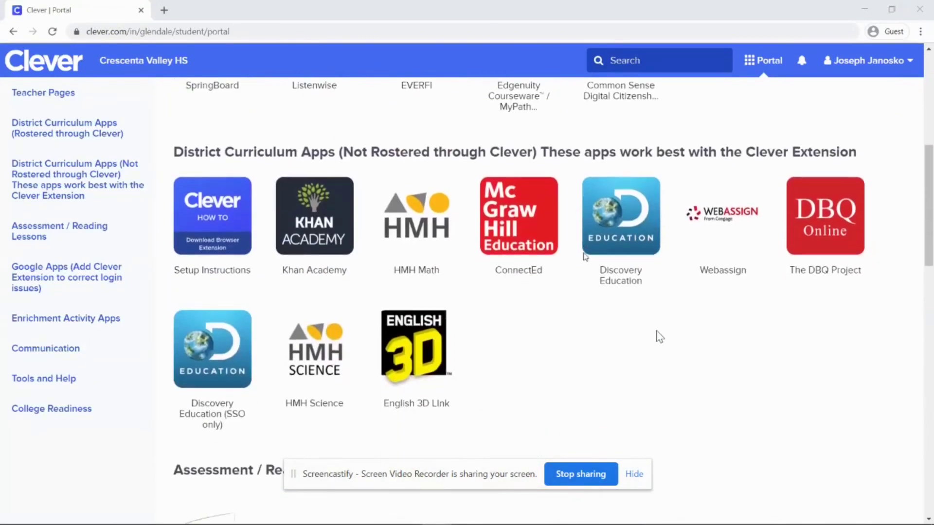
pyautogui.scroll(-3, 585, 257)
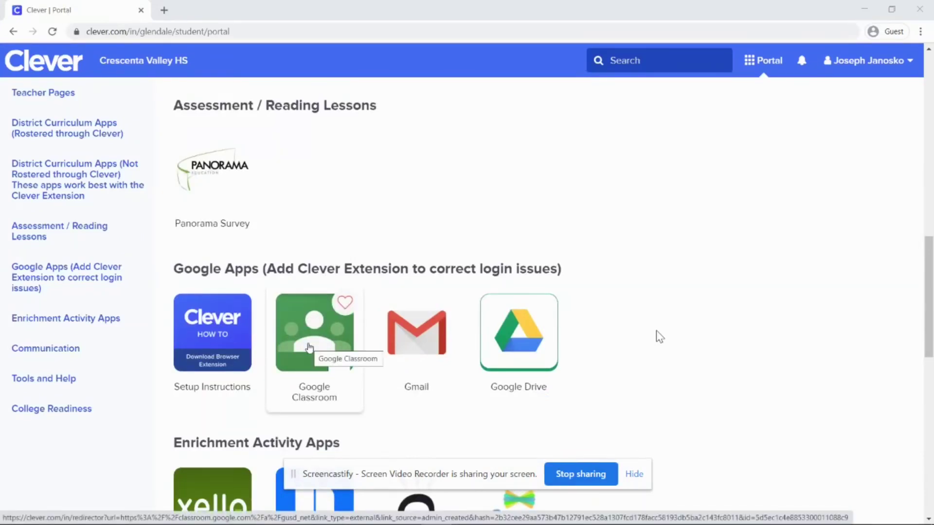
pyautogui.click(309, 345)
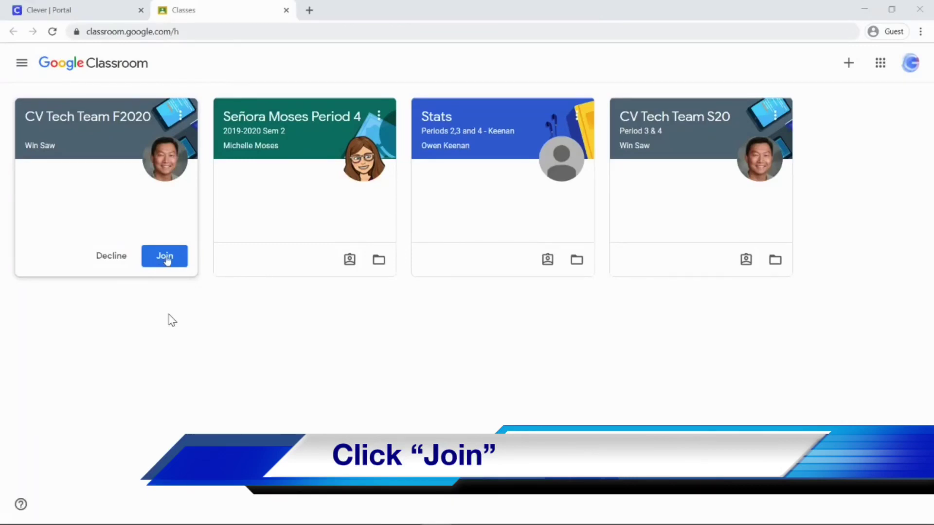
# Accept the invitation and join the CV Tech Team F2020 class.
pyautogui.click(165, 263)
pyautogui.click(168, 256)
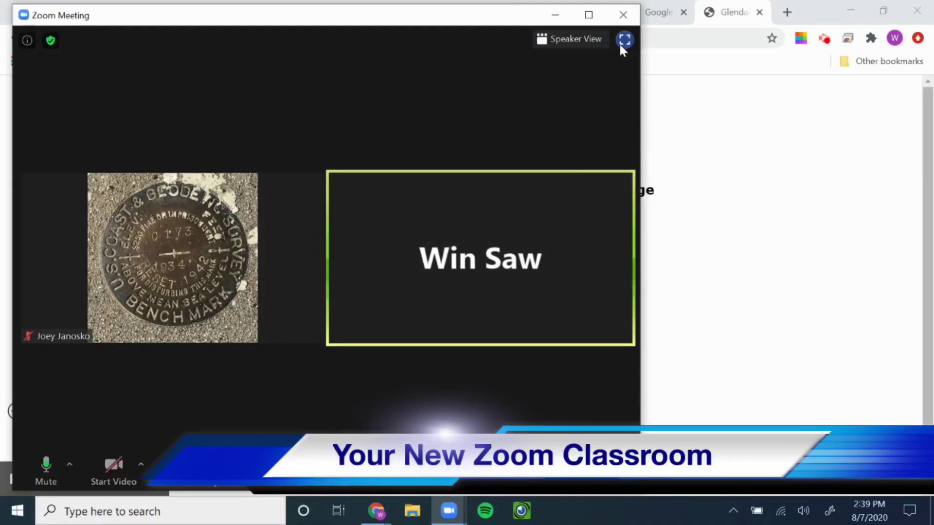
# Make the Zoom meeting fill the whole screen, showing both participant tiles.
pyautogui.click(624, 40)
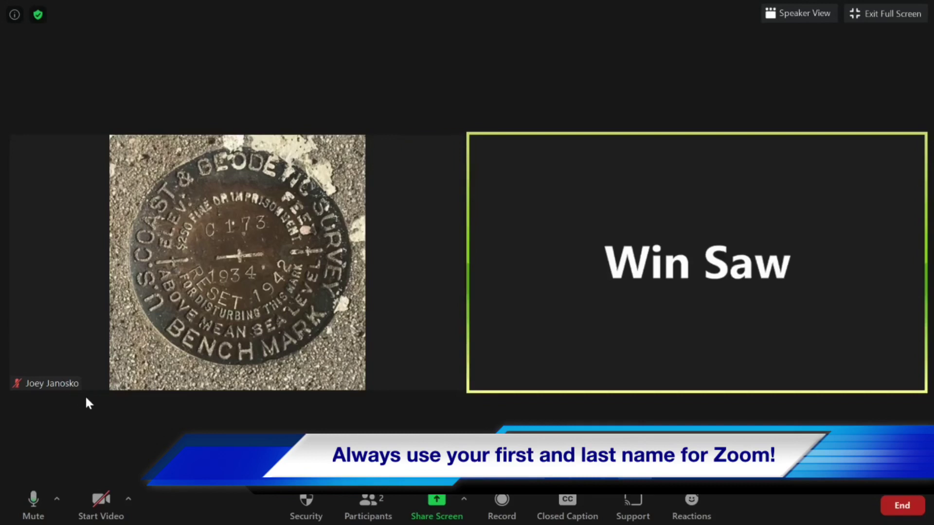
pyautogui.moveTo(51, 388)
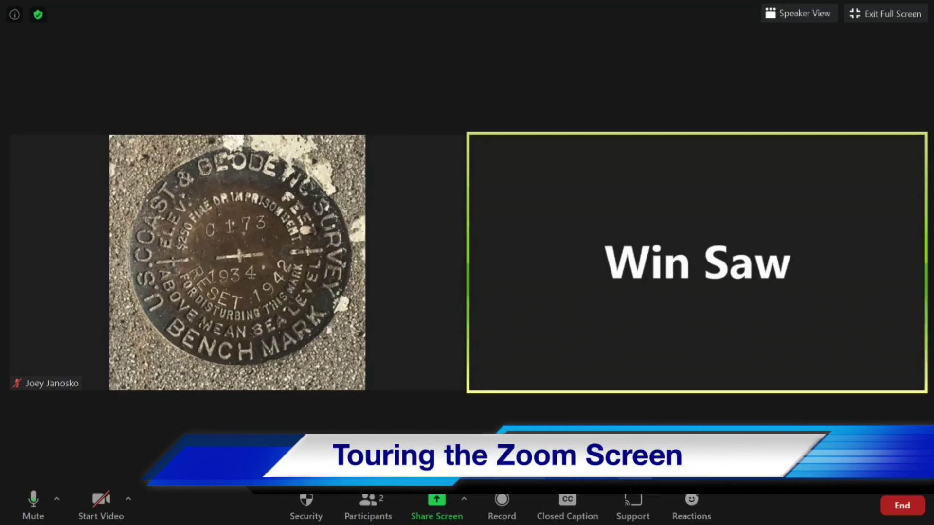
# Exit Zoom full screen and restore the browser window showing the CV Tech Team F2020 stream.
pyautogui.click(869, 11)
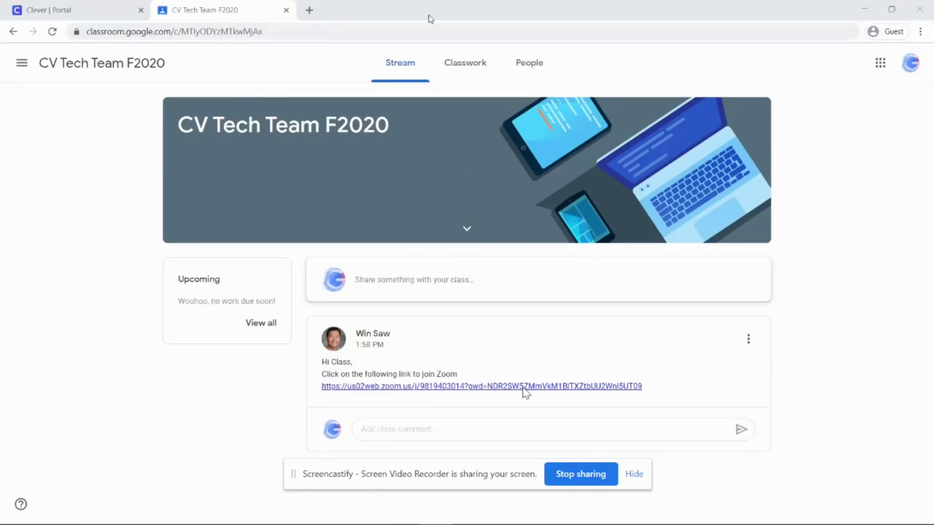
pyautogui.doubleClick(535, 19)
# Open a new tab and load the StudentConnection portal at student.gusd.net.
pyautogui.click(784, 15)
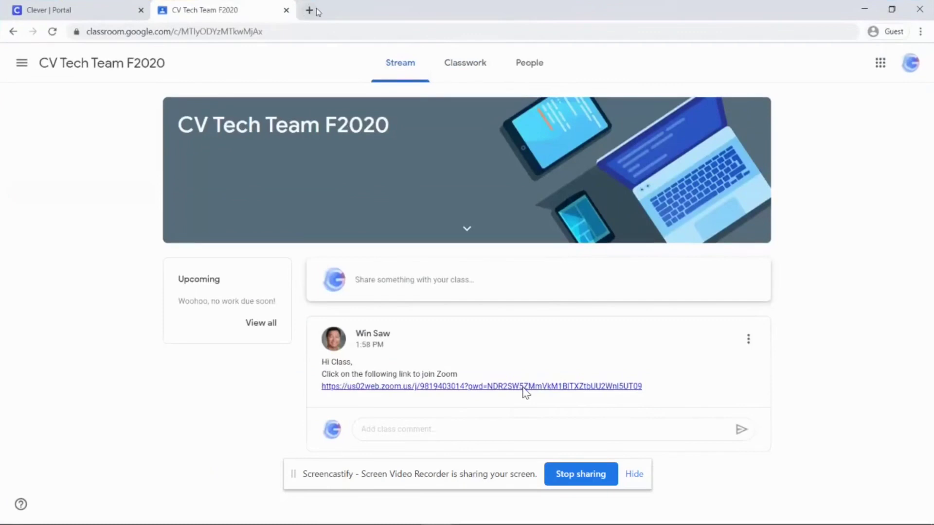
pyautogui.click(312, 11)
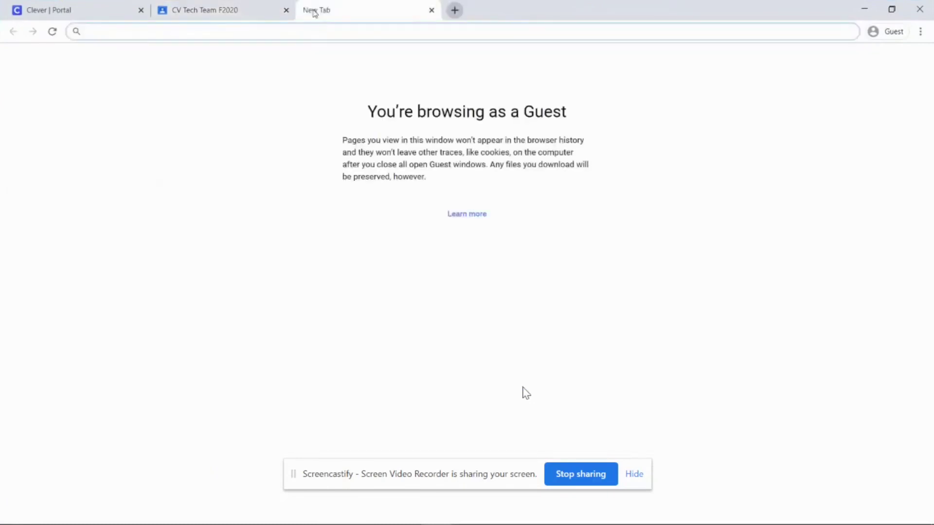
pyautogui.write('portal')
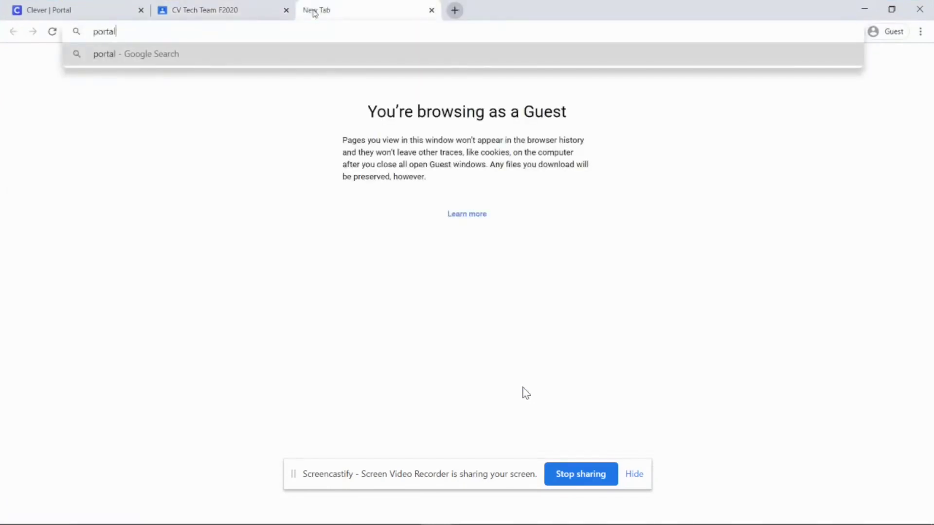
pyautogui.write('.gusd.n')
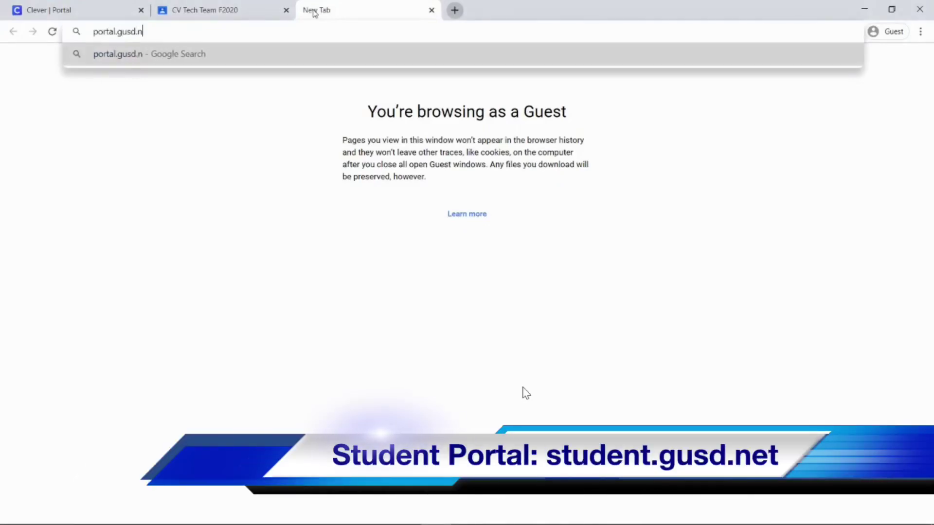
pyautogui.write('e')
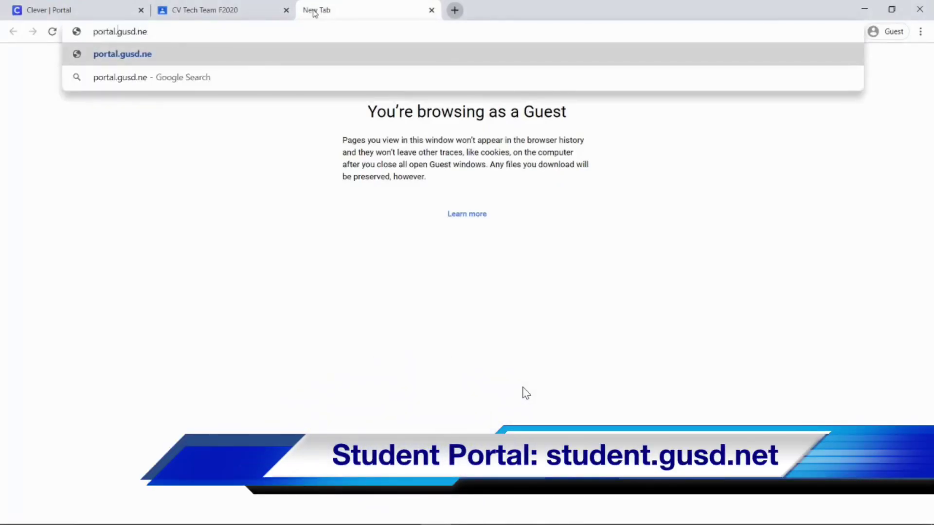
pyautogui.press('BackSpace')
pyautogui.press('BackSpace')
pyautogui.press('BackSpace')
pyautogui.press('BackSpace')
pyautogui.press('BackSpace')
pyautogui.press('BackSpace')
pyautogui.press('BackSpace')
pyautogui.write('student.')
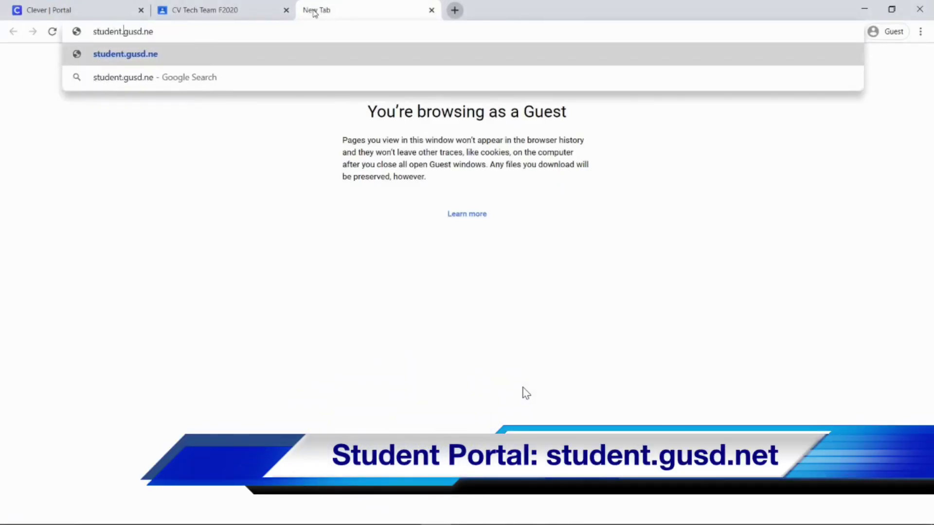
pyautogui.write('t')
pyautogui.press('Return')
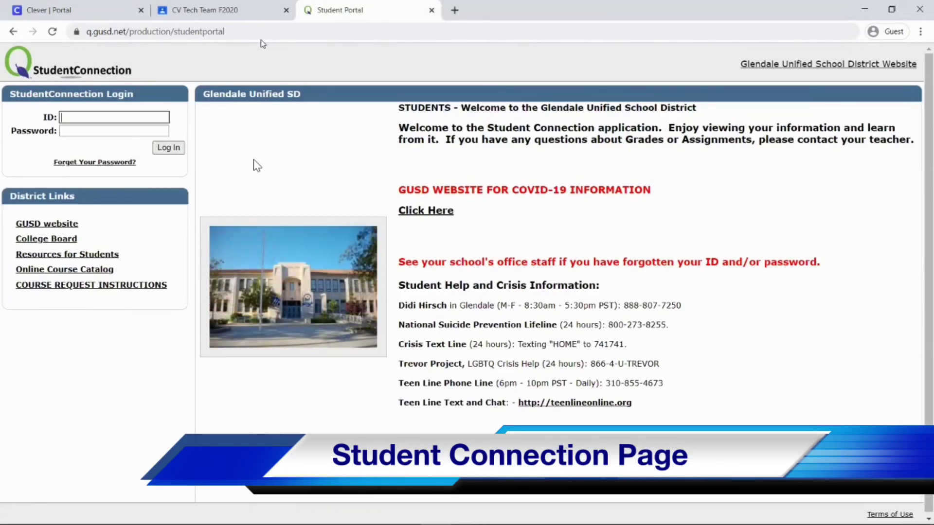
# Enter the student ID and password in the StudentConnection login box and submit them.
pyautogui.write('3')
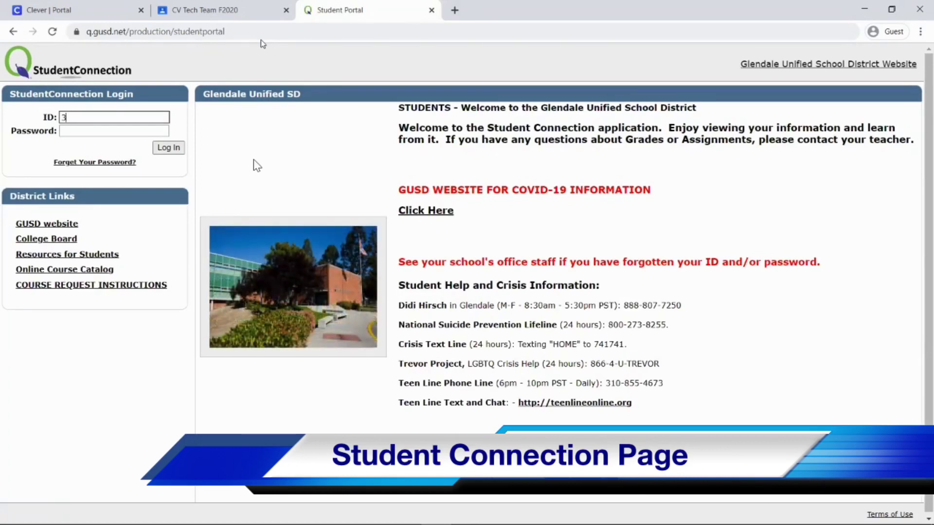
pyautogui.press('BackSpace')
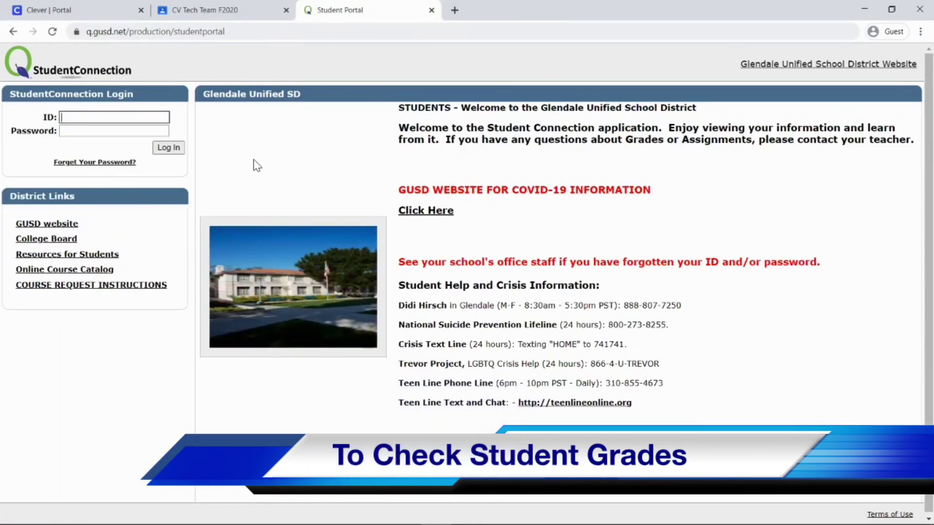
pyautogui.write('326600')
pyautogui.press('Tab')
pyautogui.write('**********')
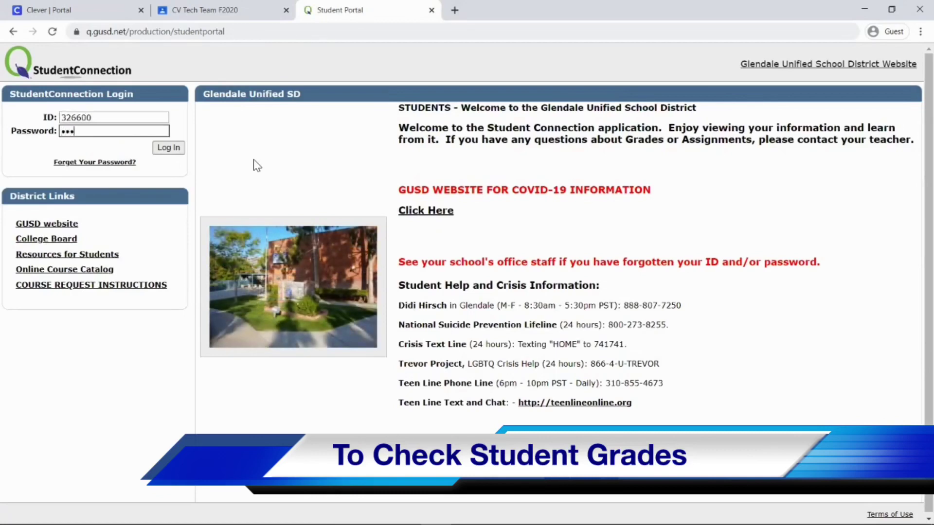
pyautogui.write('***')
pyautogui.press('Return')
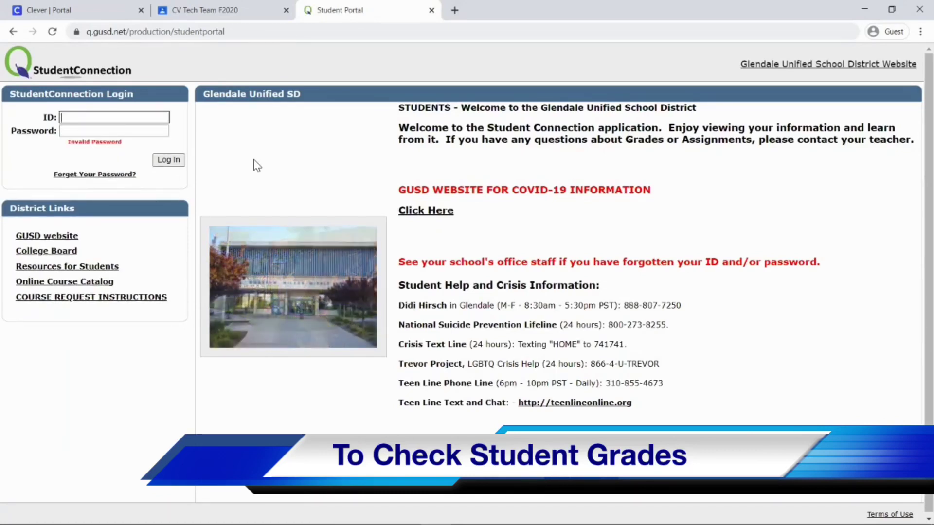
# After the Invalid Password error, re-enter the student ID and password to sign in.
pyautogui.press('Tab')
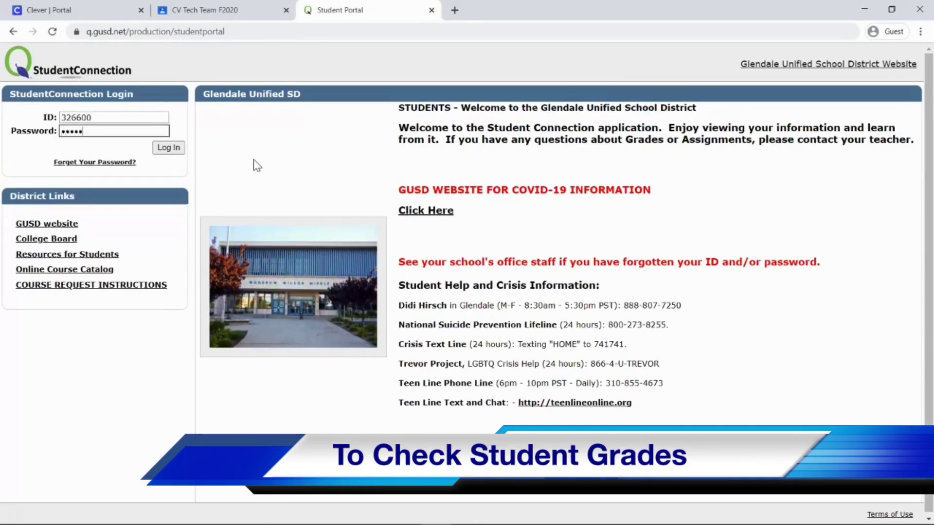
pyautogui.press('Return')
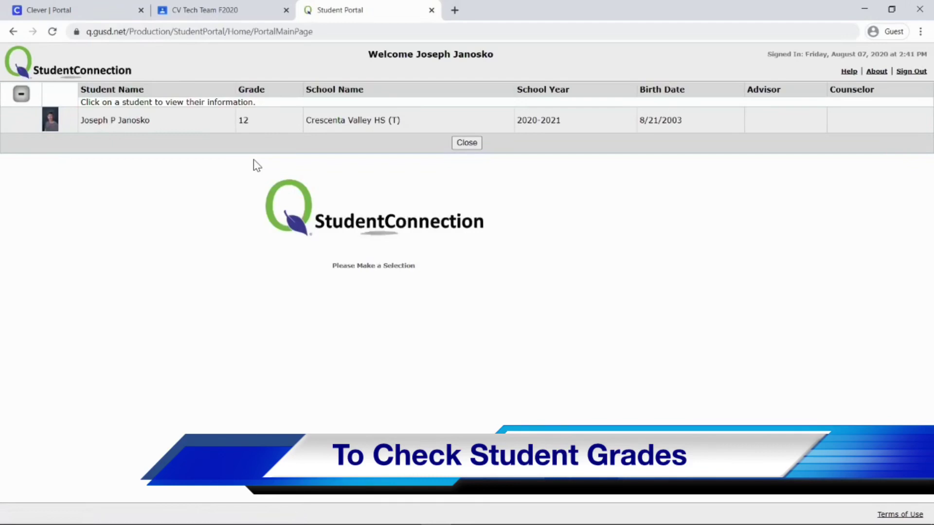
# Open the student's grade 12 record to show Contacts and Demographics, then start a blank tab.
pyautogui.click(437, 125)
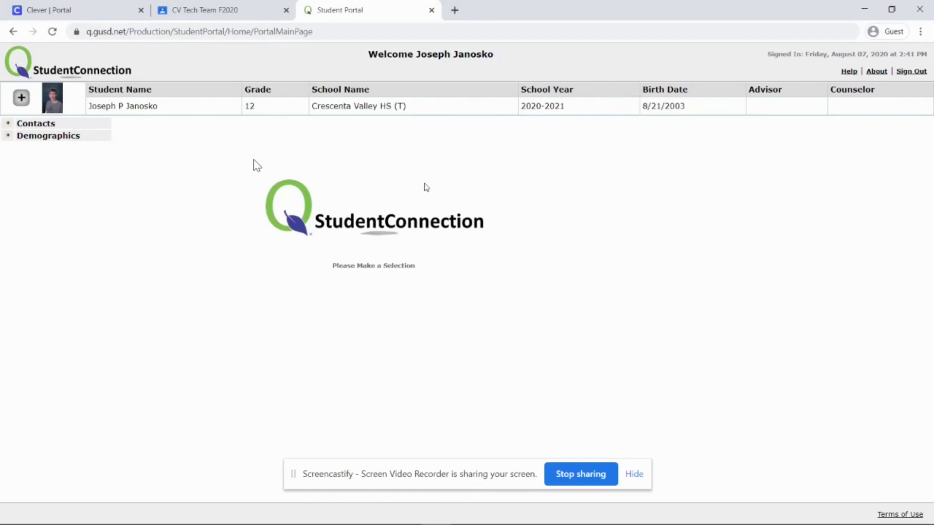
pyautogui.hotkey('ctrl', 't')
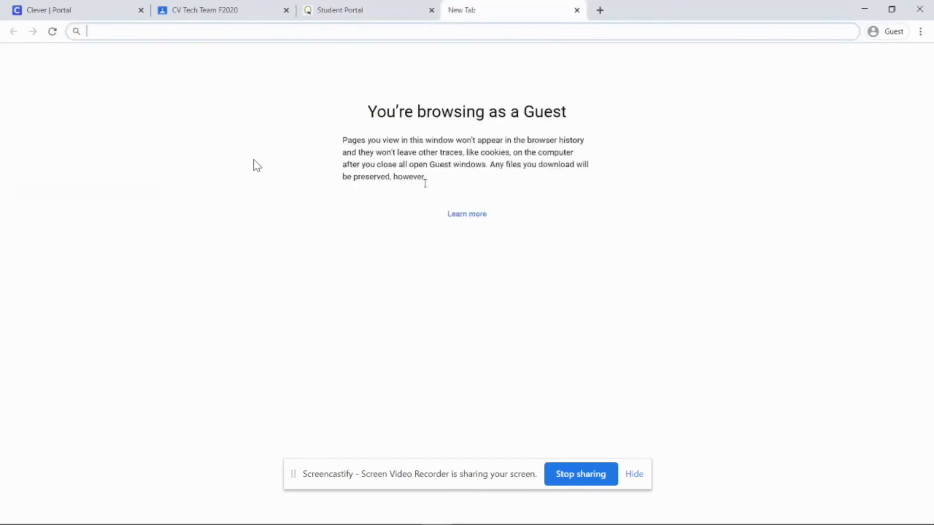
# Go to gusd.net/cvhs in the new tab to load the Crescenta Valley High School site.
pyautogui.write('gusd')
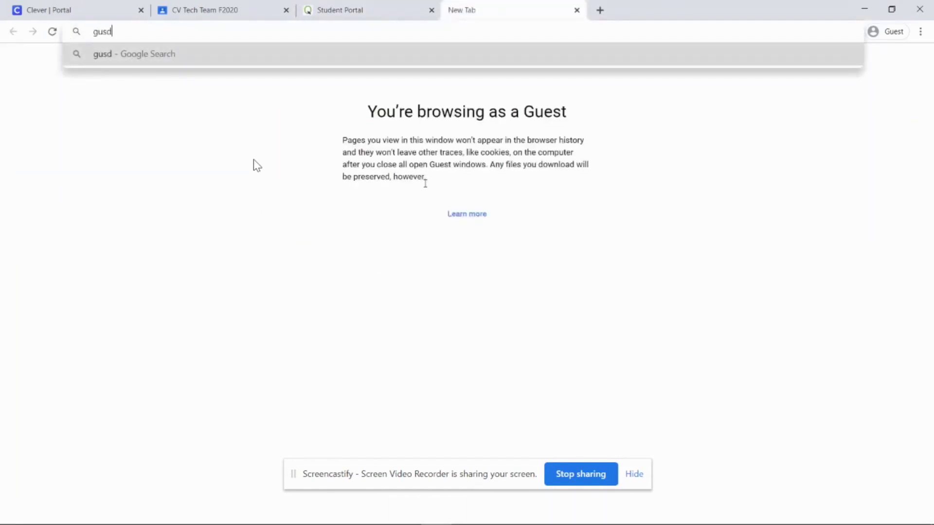
pyautogui.write('.net')
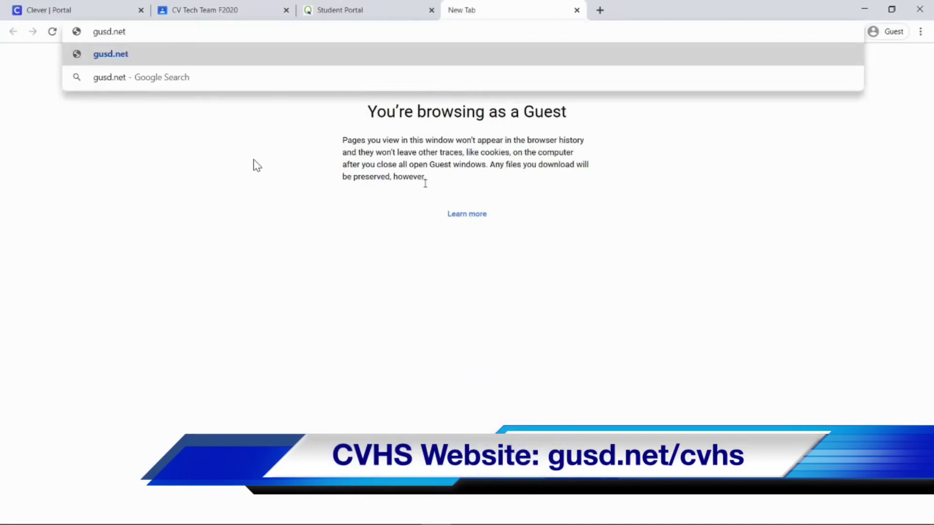
pyautogui.write('/cv')
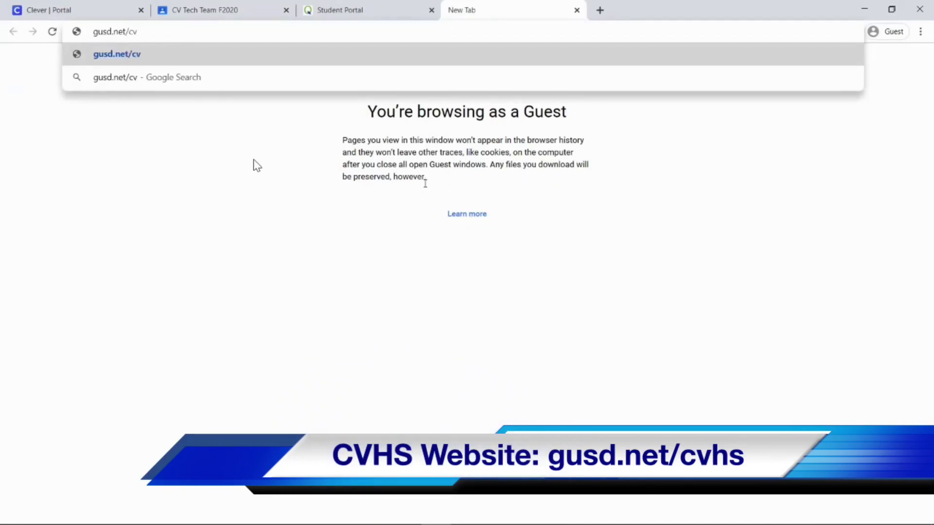
pyautogui.write('hs')
pyautogui.press('Return')
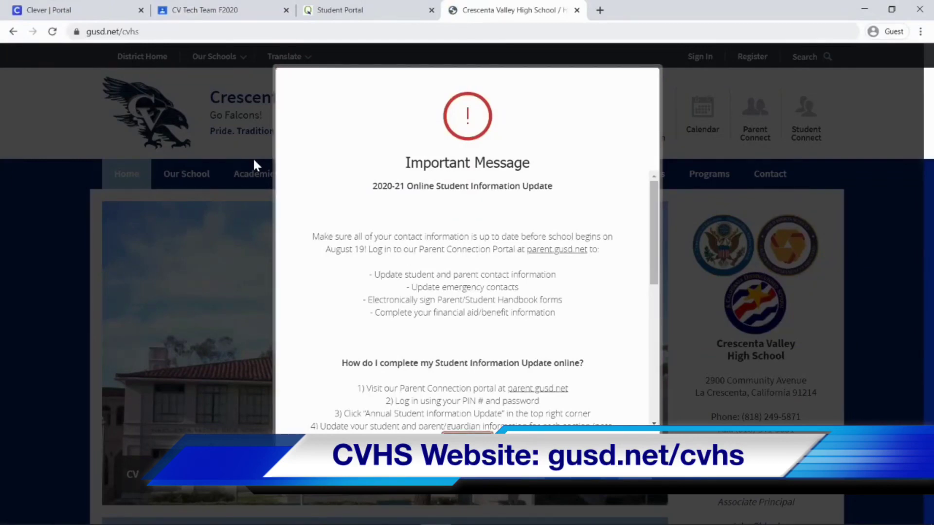
# Close the Important Message pop-up and scroll down to Announcements and Site Shortcuts.
pyautogui.click(254, 161)
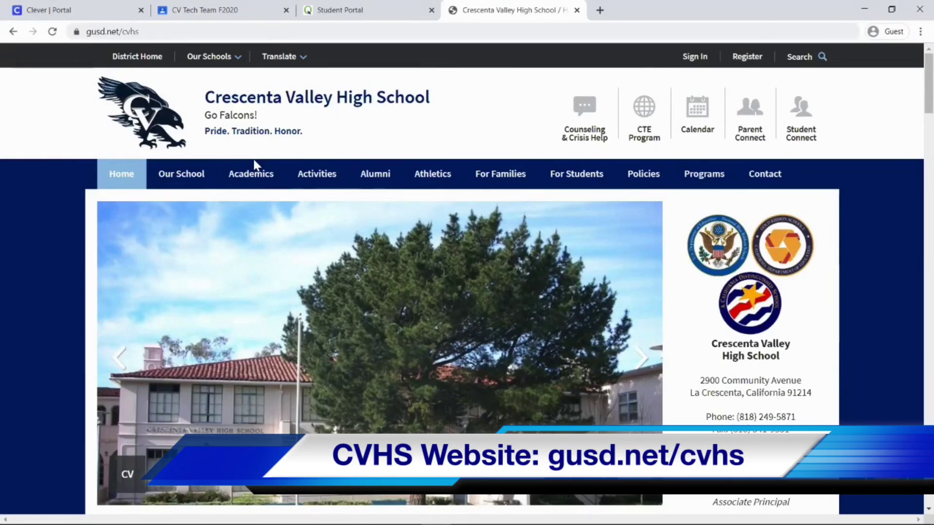
pyautogui.scroll(-2, 253, 160)
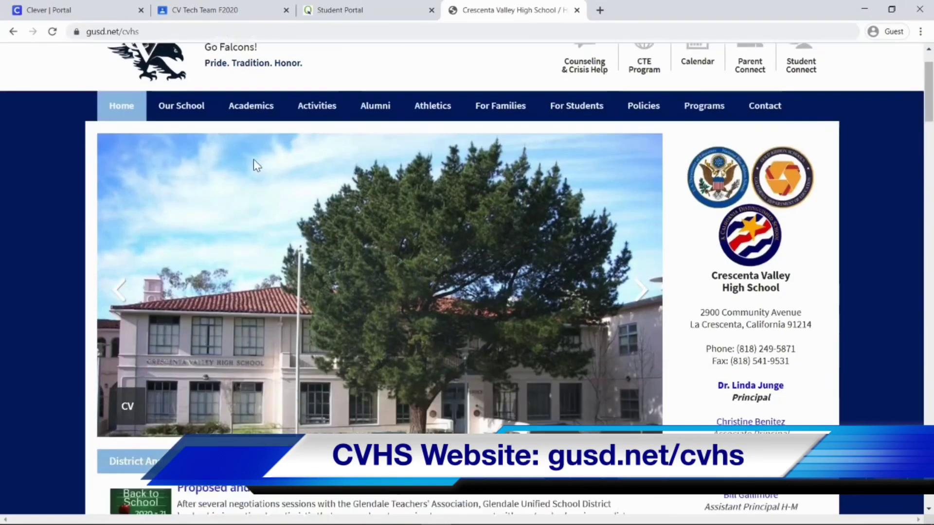
pyautogui.scroll(-1, 253, 159)
pyautogui.scroll(-10, 253, 160)
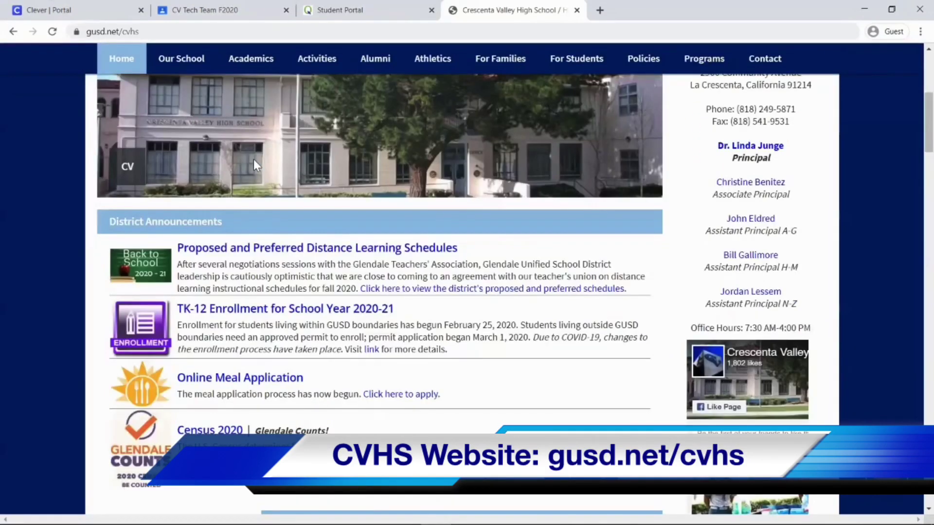
pyautogui.scroll(-2, 257, 166)
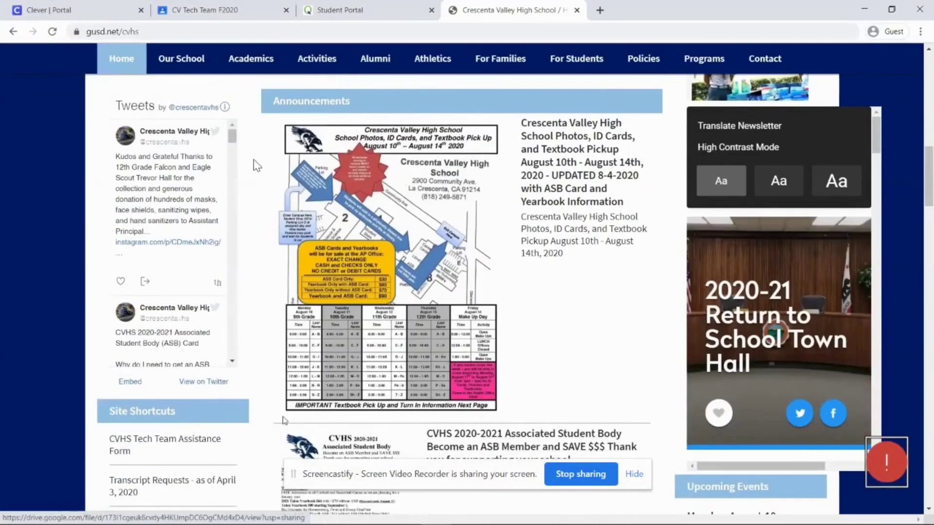